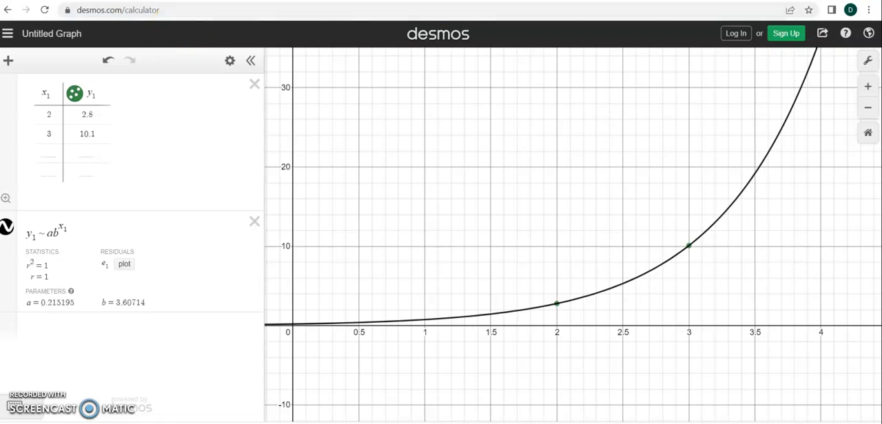
Switch to the Google Docs prototype testing document and review the launch data table.
key("ctrl+Tab")
scroll(466, 237, "up", 9)
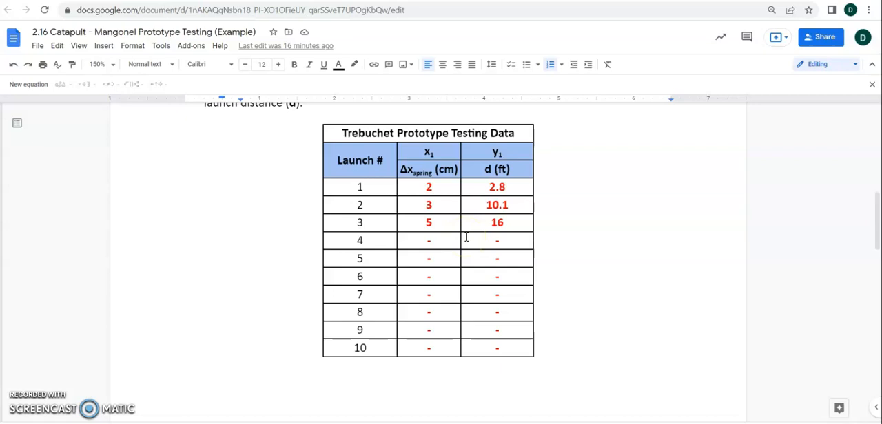
left_click(467, 245)
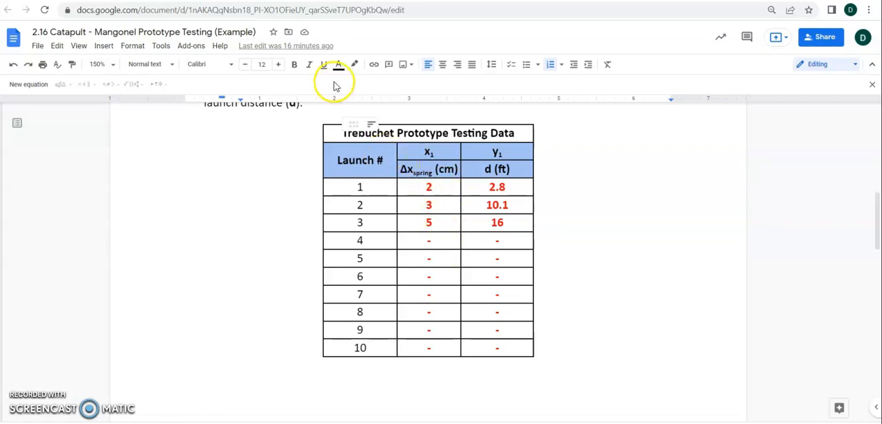
Switch back to Desmos and go to the desmos.com home page, leaving the existing graph unsaved.
left_click(273, 1)
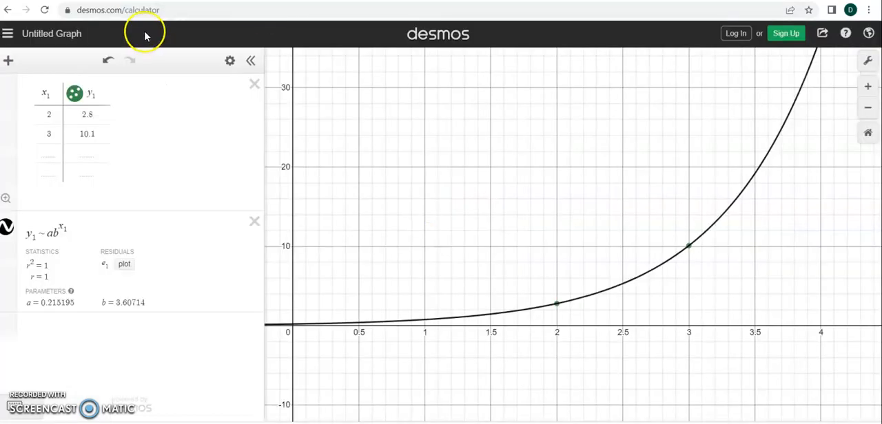
left_click(158, 10)
left_click(167, 9)
left_click_drag(205, 10, 169, 9)
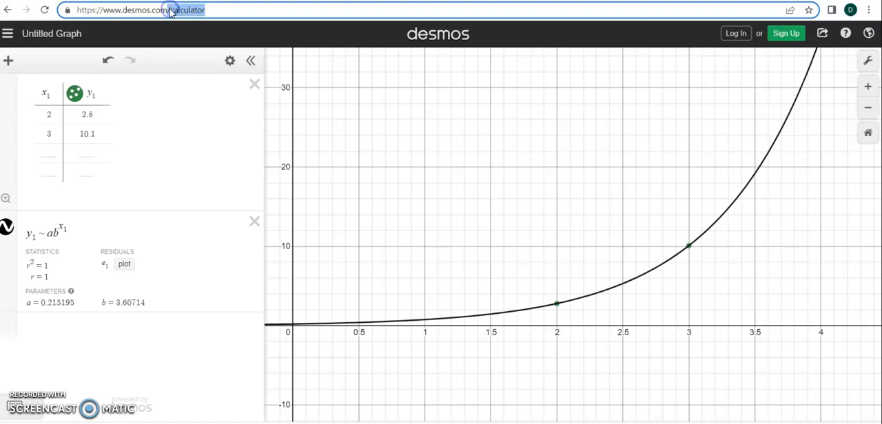
key("BackSpace")
key("Return")
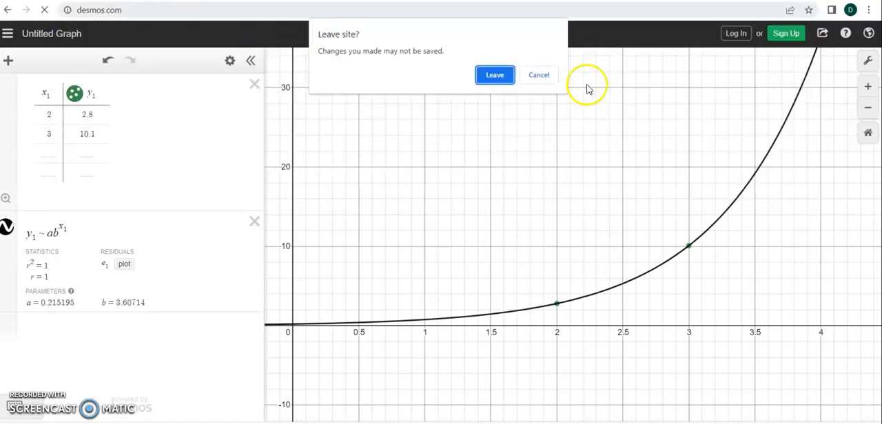
left_click(503, 76)
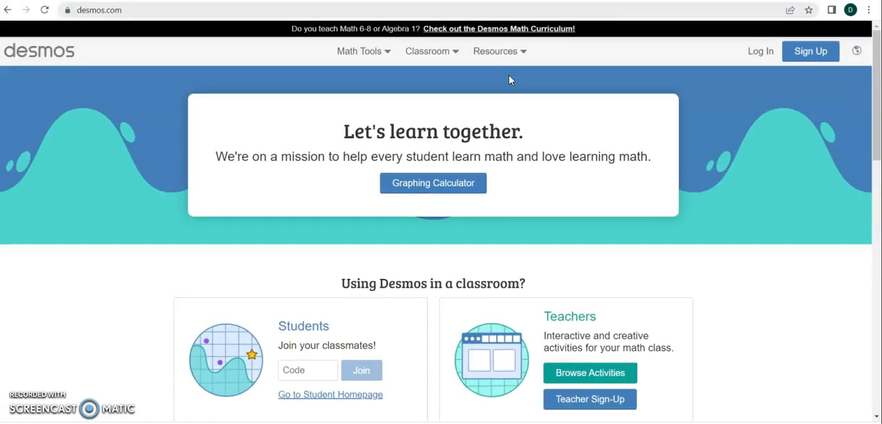
Open a blank graphing calculator and add a table to it.
left_click(454, 53)
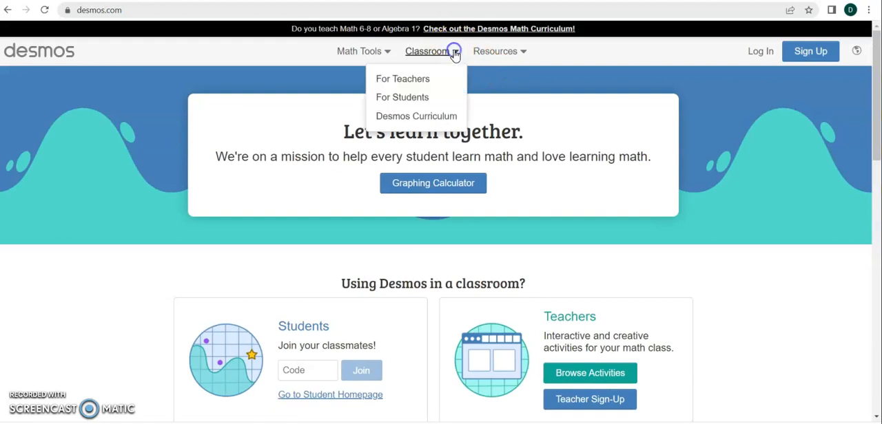
left_click(382, 51)
left_click(359, 85)
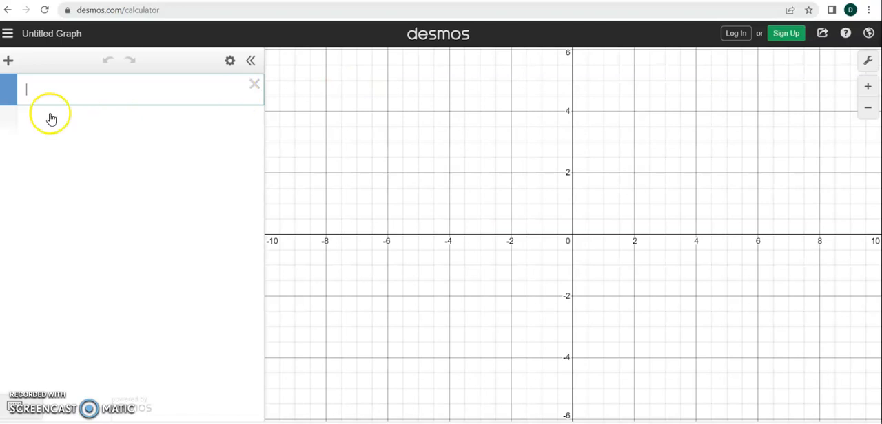
left_click(9, 62)
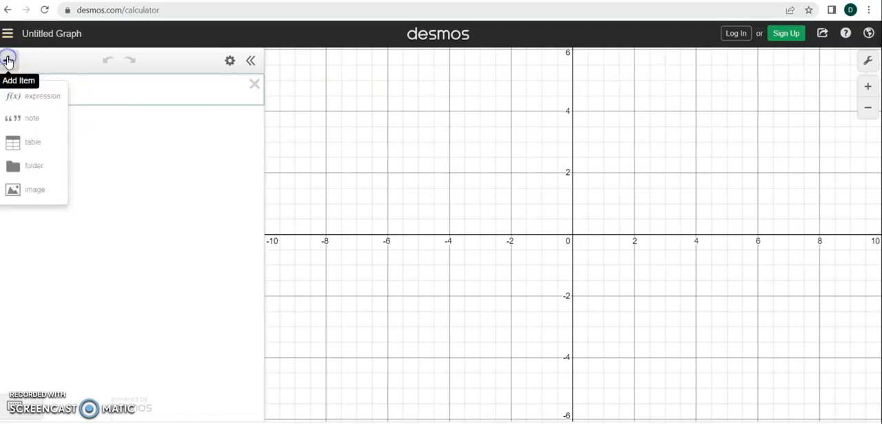
left_click(32, 142)
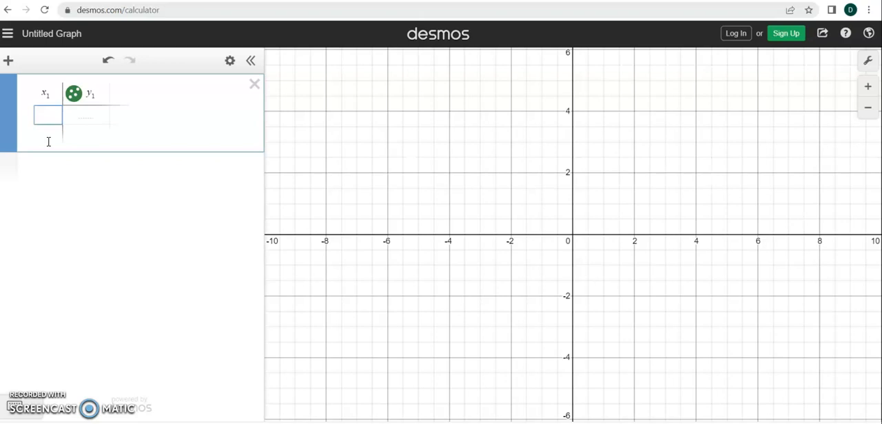
Enter 2, 3 and 5 as the x₁ values in the table.
type("2")
key("Return")
type("3")
key("Return")
type("5")
key("Up")
key("Up")
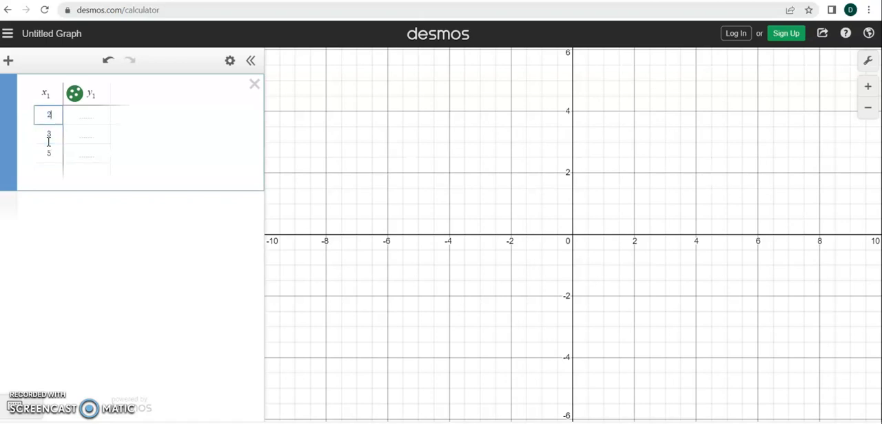
Enter 2.8, 10.1 and 16 as the y₁ values for the three table rows.
left_click(91, 113)
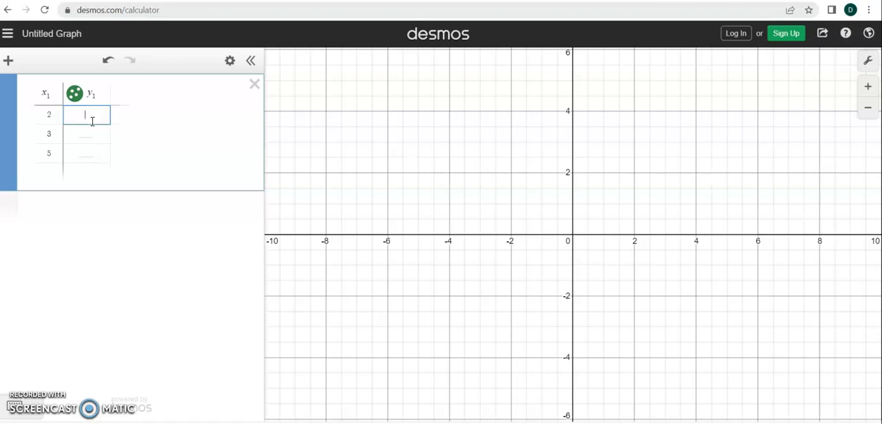
type("2.8")
key("Return")
type("1.0")
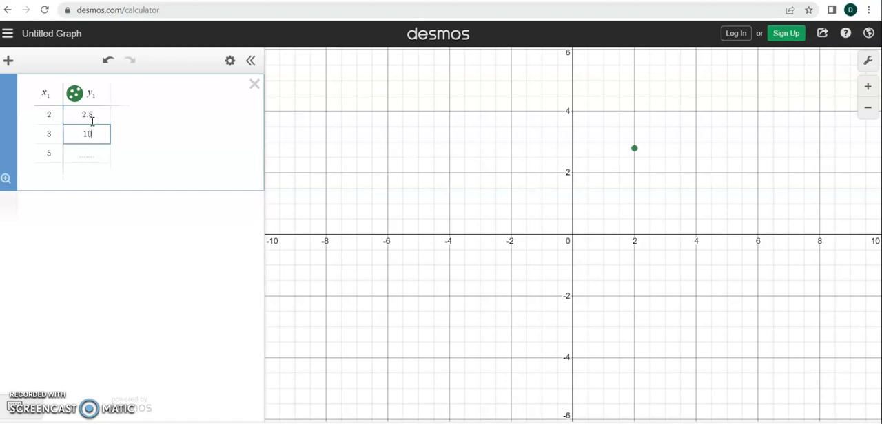
type(".1")
key("Return")
type("16")
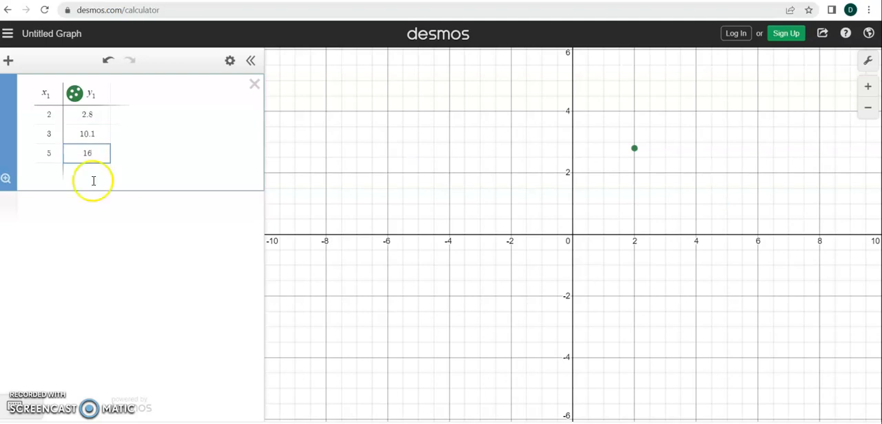
Add the quadratic regression y₁ ~ ax₁² in a new expression below the table.
left_click(52, 207)
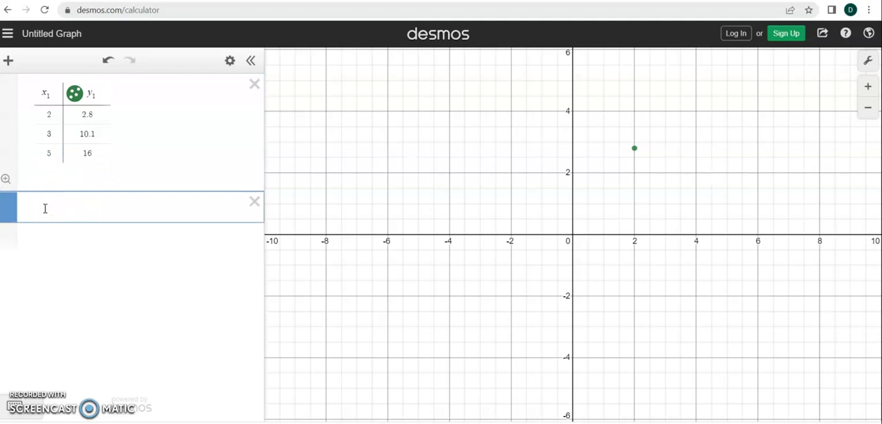
left_click(8, 61)
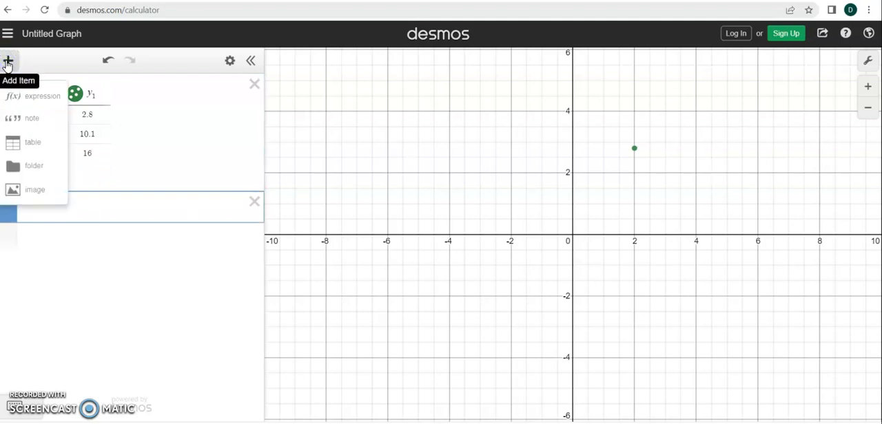
left_click(118, 208)
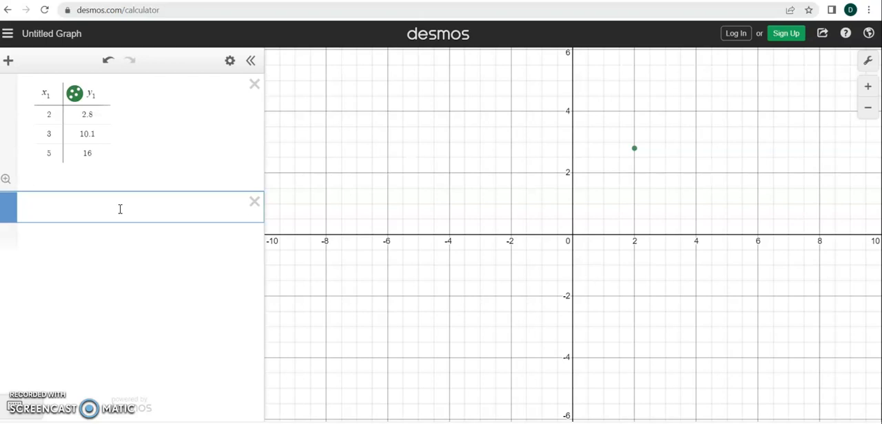
type("y1")
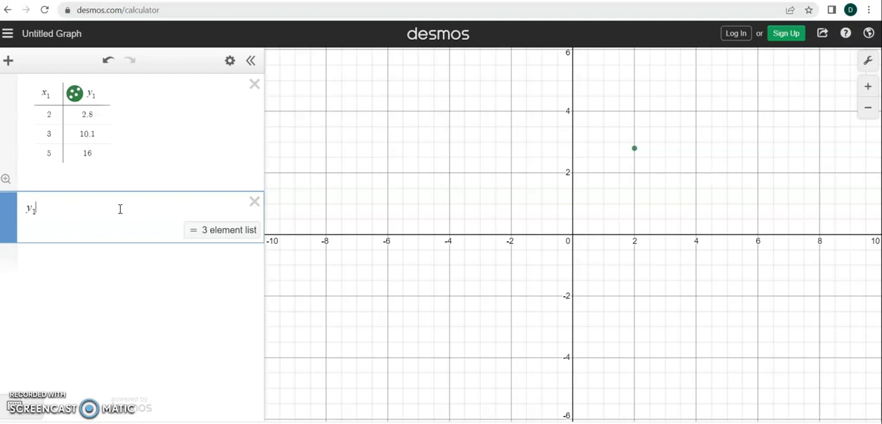
type("~")
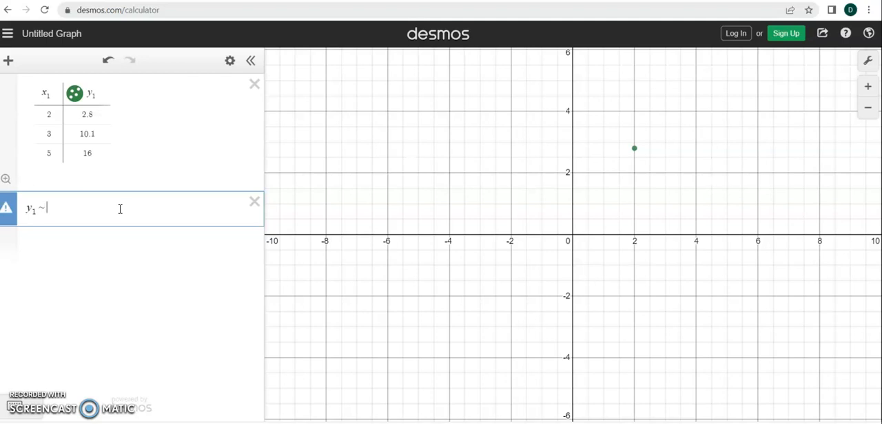
type("ax1")
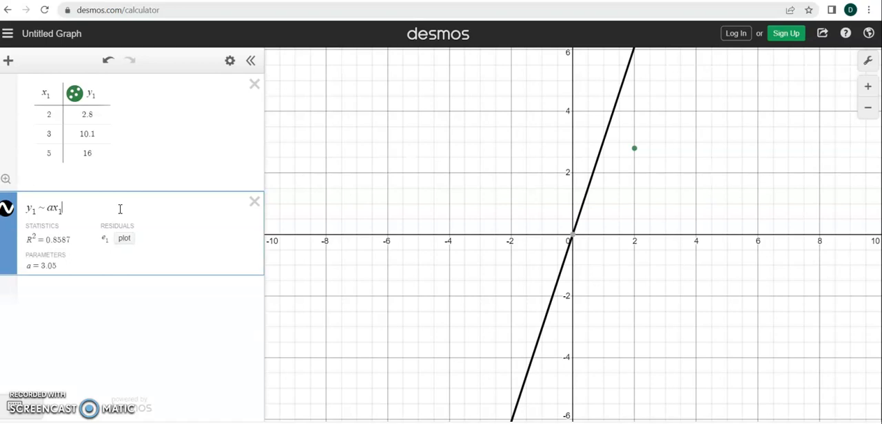
type("^")
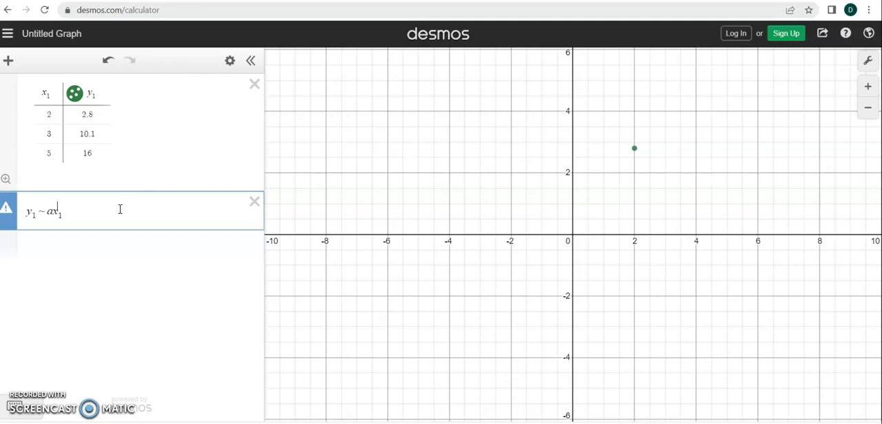
type("^2")
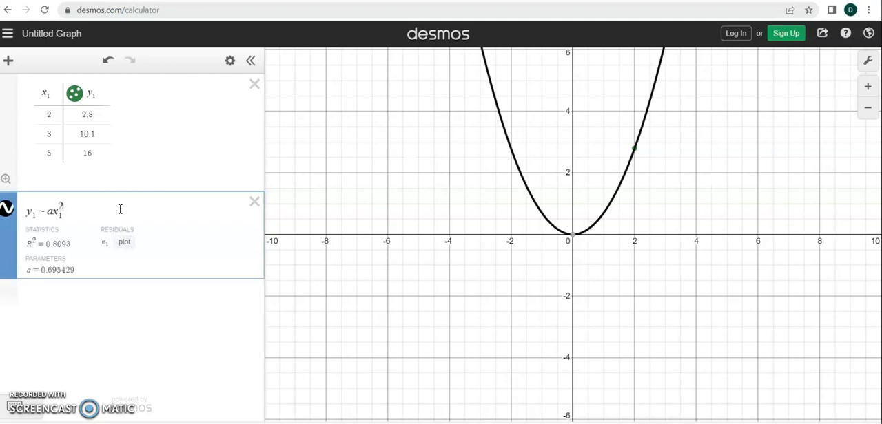
Zoom the graph to fit the table's data points, then adjust the view to show mainly the first quadrant.
scroll(671, 318, "down", 2)
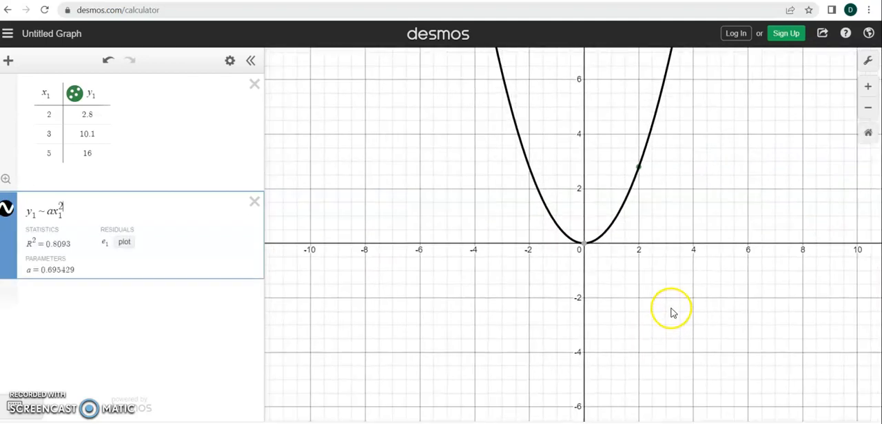
left_click(6, 181)
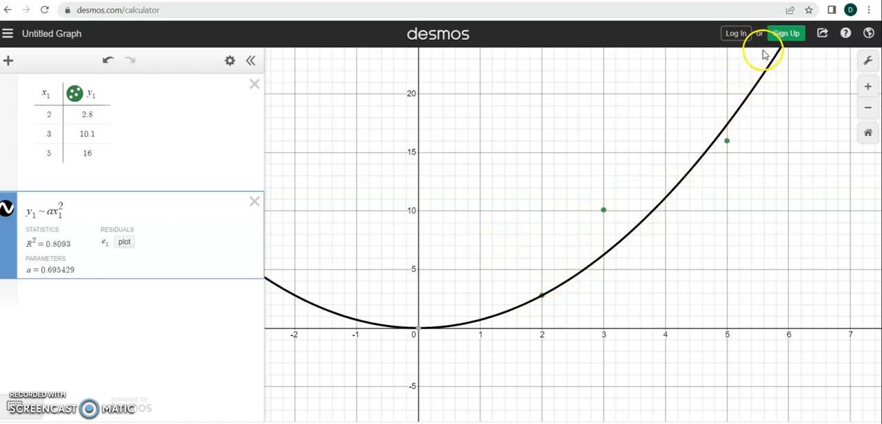
scroll(706, 182, "down", 5)
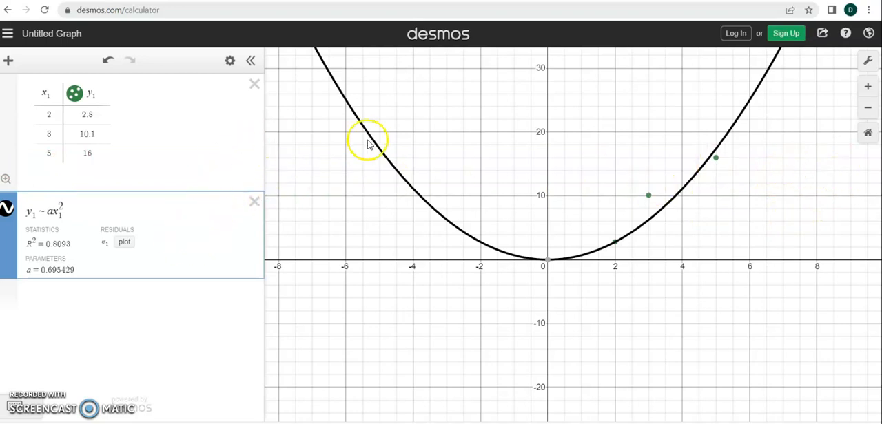
scroll(607, 199, "up", 1)
left_click(723, 253)
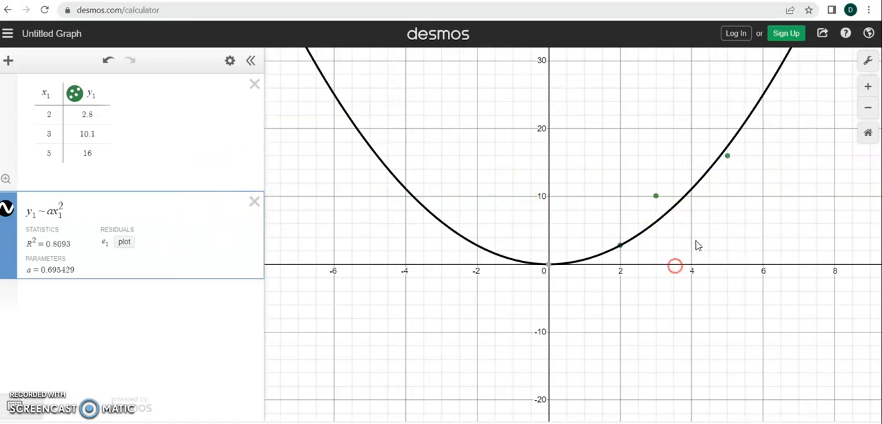
left_click(755, 234)
left_click_drag(756, 234, 523, 340)
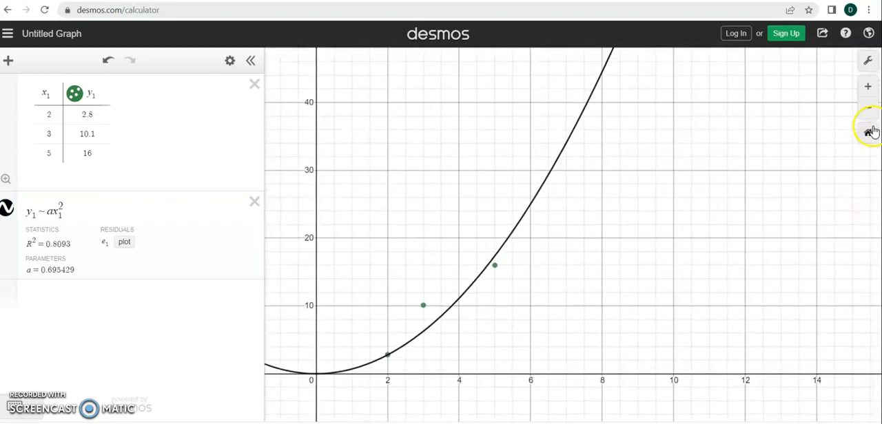
Label the graph's x-axis "Length of Spring Stretch".
left_click(870, 62)
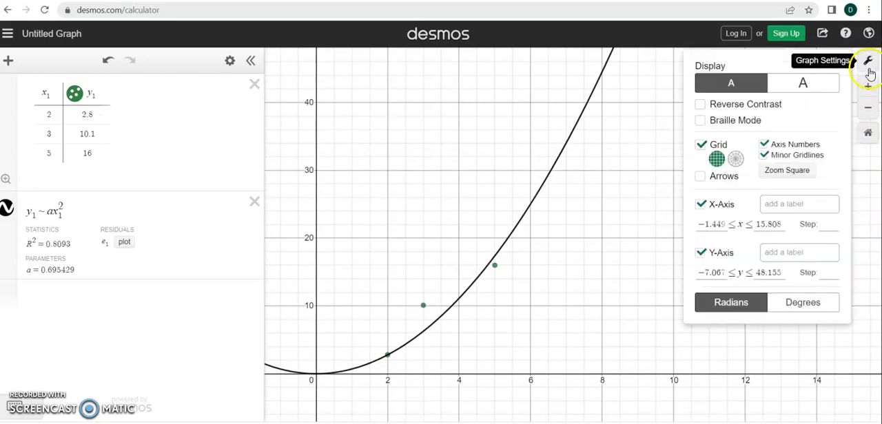
left_click(808, 206)
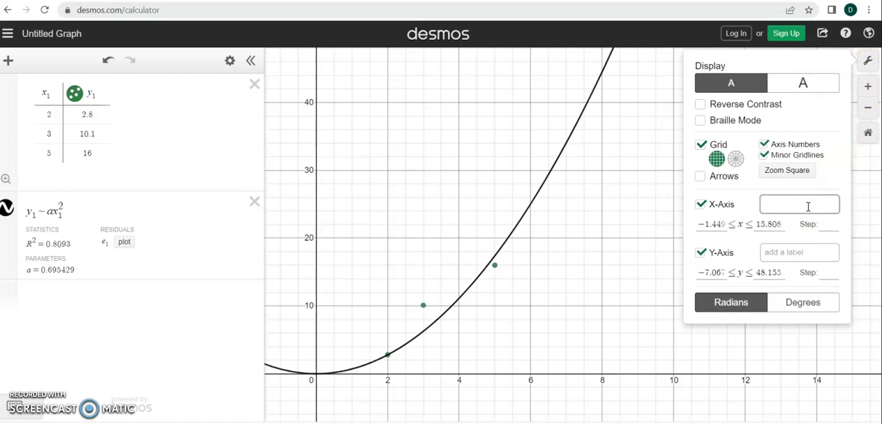
type("Length of Spring Stretc")
Label the y-axis "Distance Thrown (ft)" and add the unit "(cm)" to the end of the x-axis label.
left_click(809, 259)
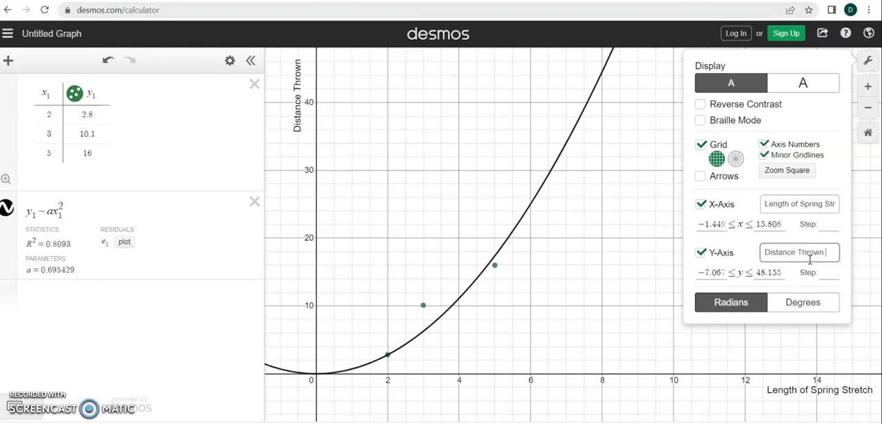
type("ft)")
double_click(830, 204)
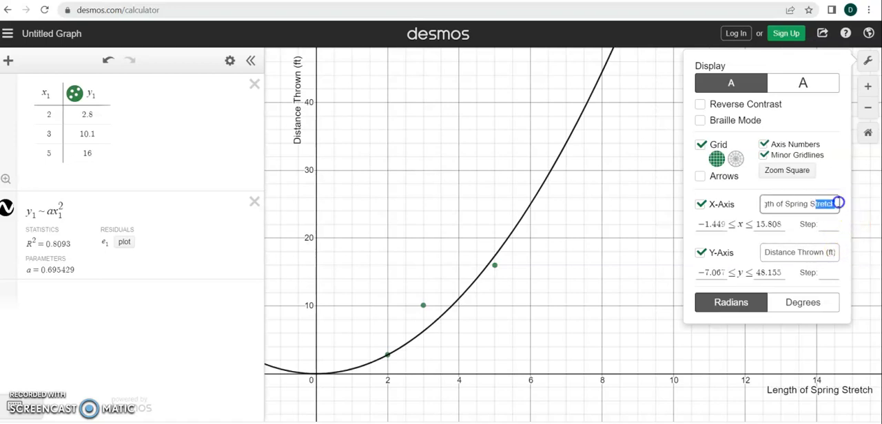
type("(cm")
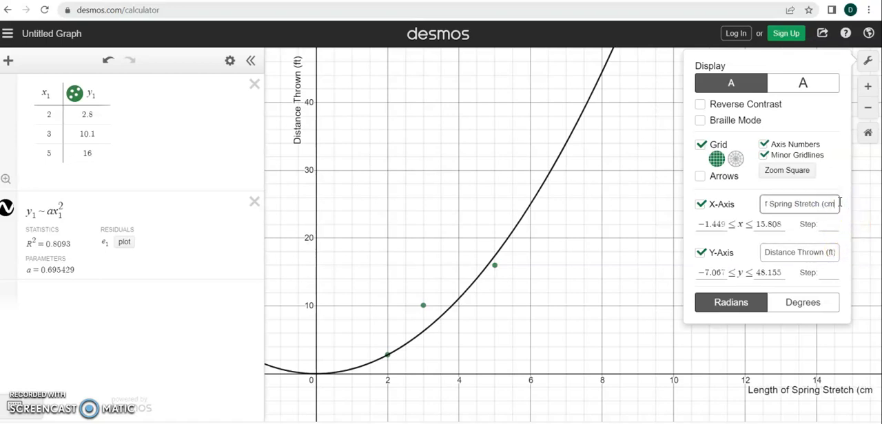
type(")")
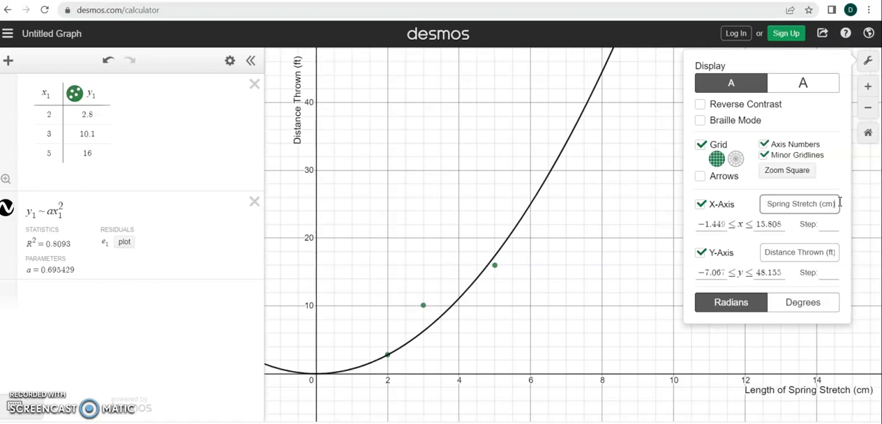
left_click(620, 314)
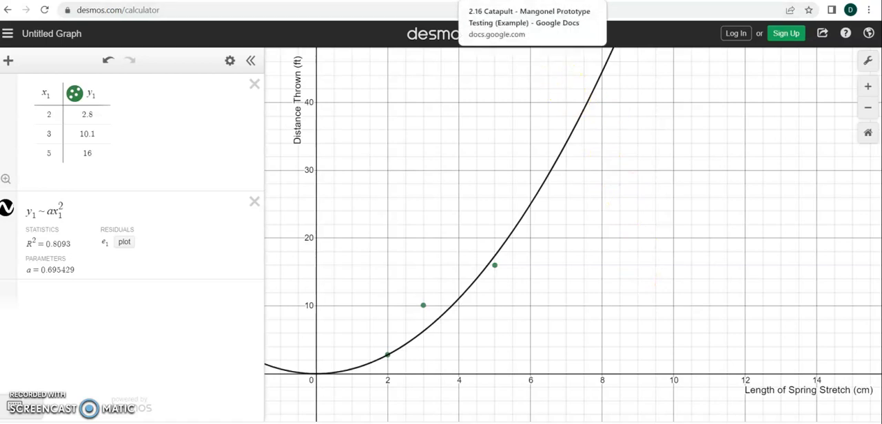
Switch to the Google Docs testing document and view the graph instructions in question 4.
left_click(514, 0)
scroll(469, 332, "down", 10)
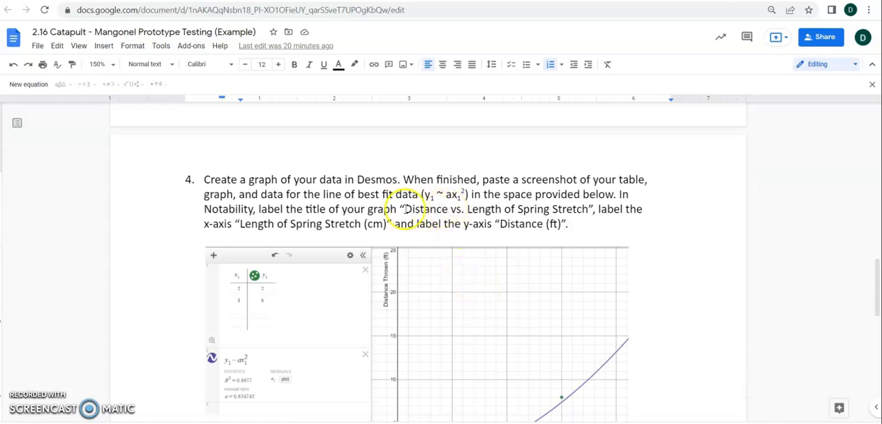
Highlight the required graph title in question 4, and examine the equation substitution and spring-stretch solving instructions in questions 5 and 6.
left_click_drag(405, 208, 576, 212)
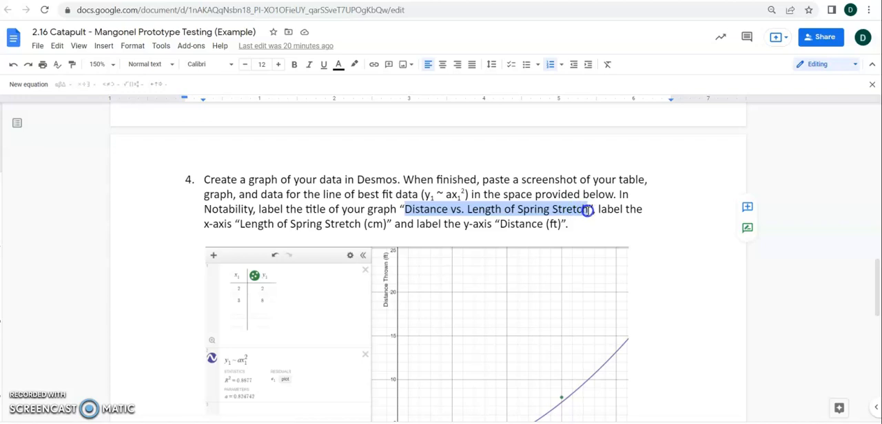
scroll(528, 211, "down", 6)
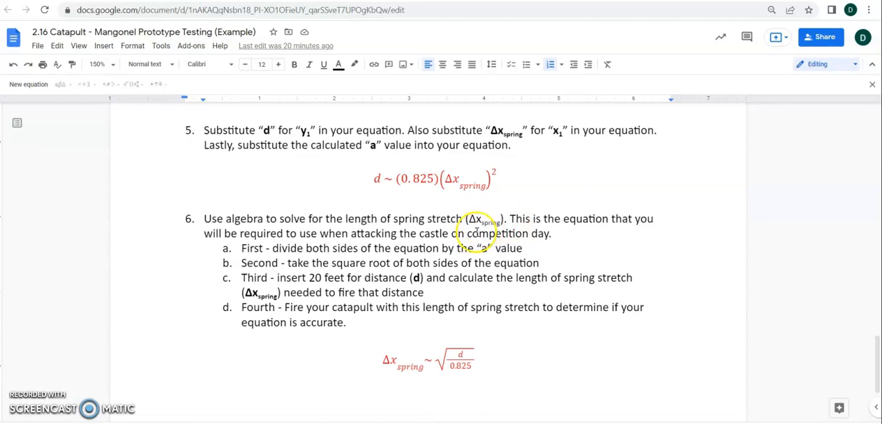
scroll(495, 212, "up", 3)
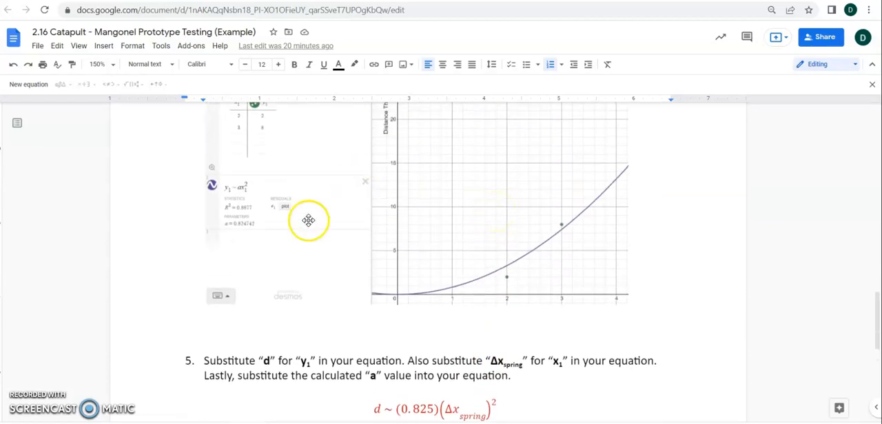
scroll(279, 344, "down", 1)
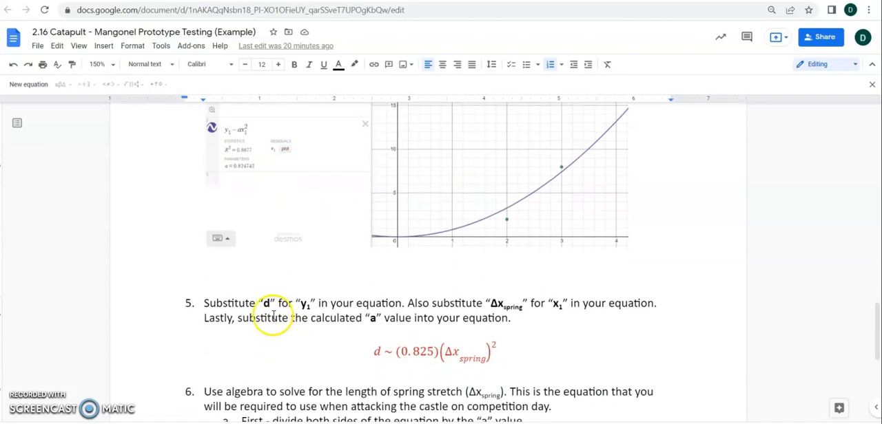
scroll(350, 331, "up", 1)
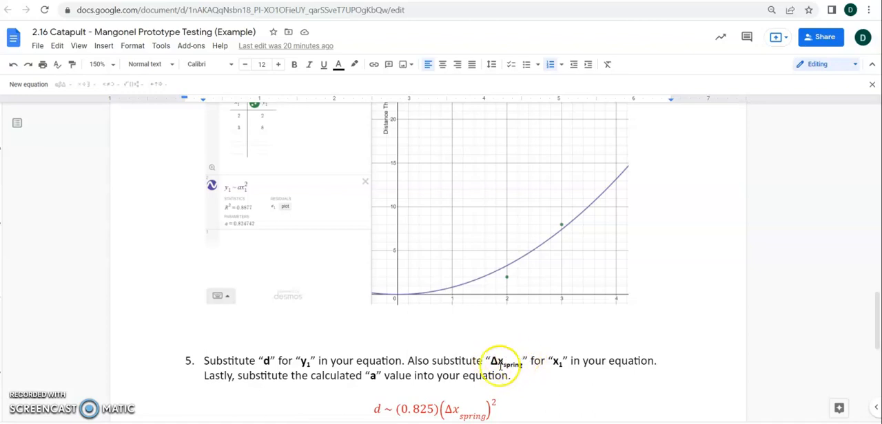
scroll(488, 363, "down", 1)
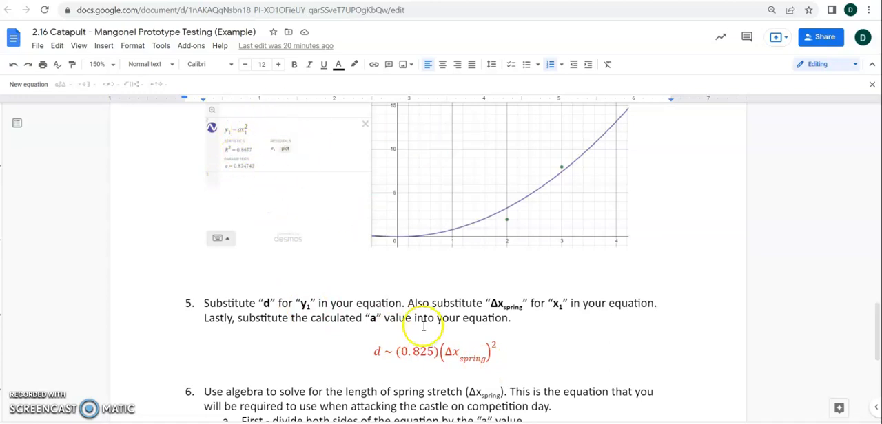
scroll(424, 327, "down", 3)
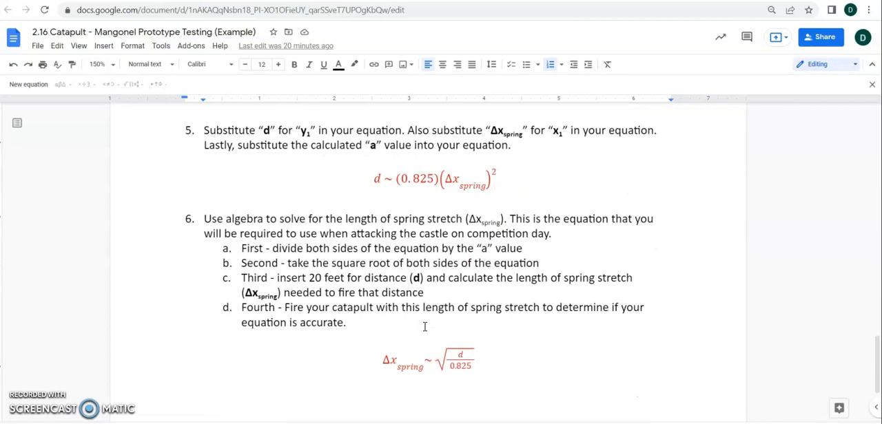